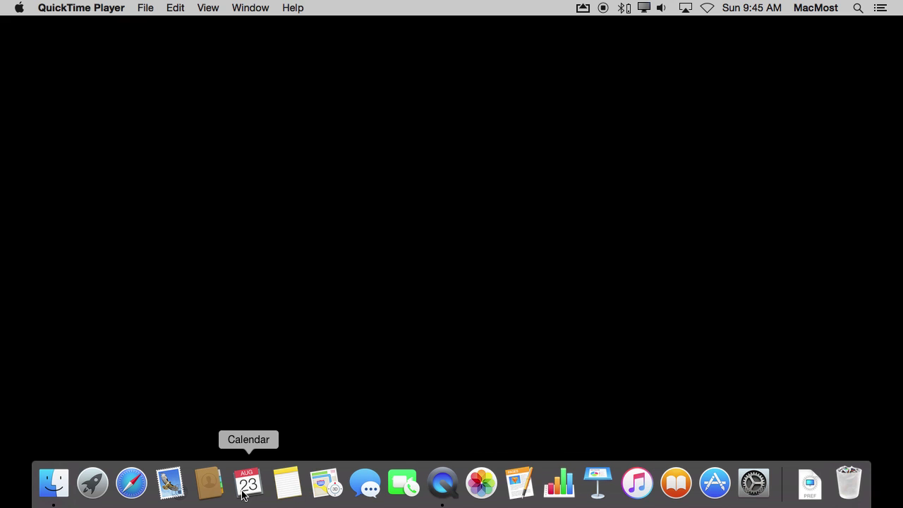
Step: Open a new Finder window on Applications and select Photos.app to show its 50.4 MB, version 1.0.1 details
left_click(250, 397)
key("super+n")
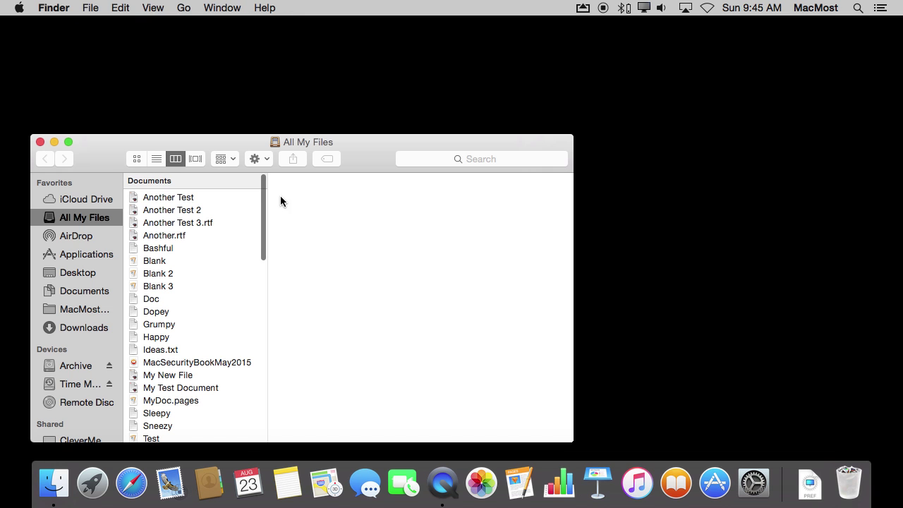
left_click(87, 260)
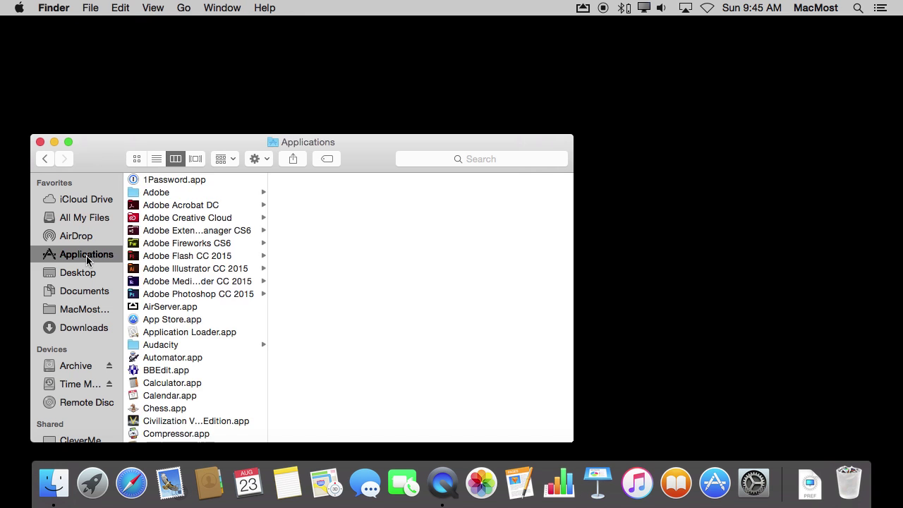
scroll(181, 322, "down", 20)
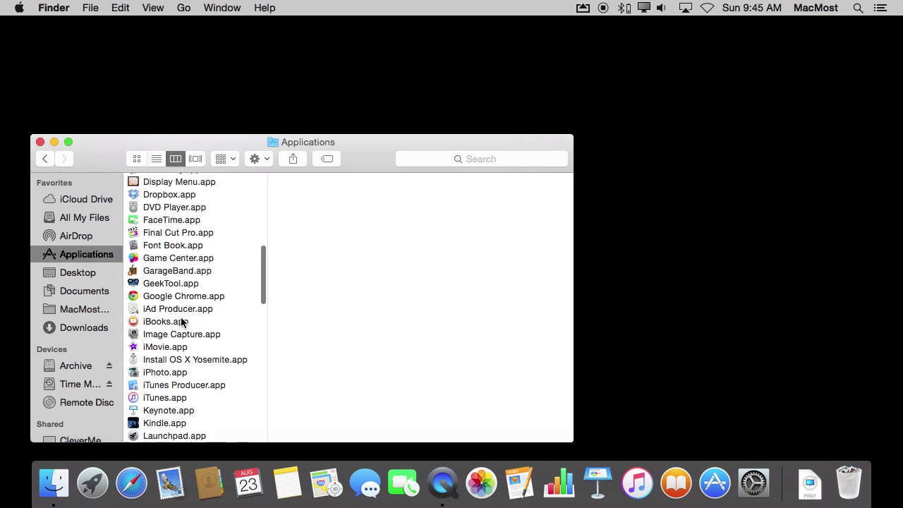
scroll(182, 323, "down", 6)
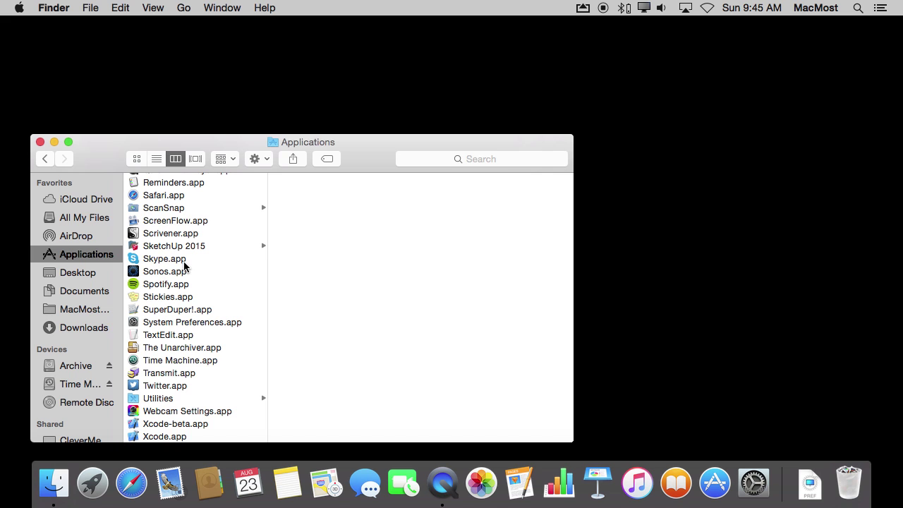
scroll(184, 265, "up", 8)
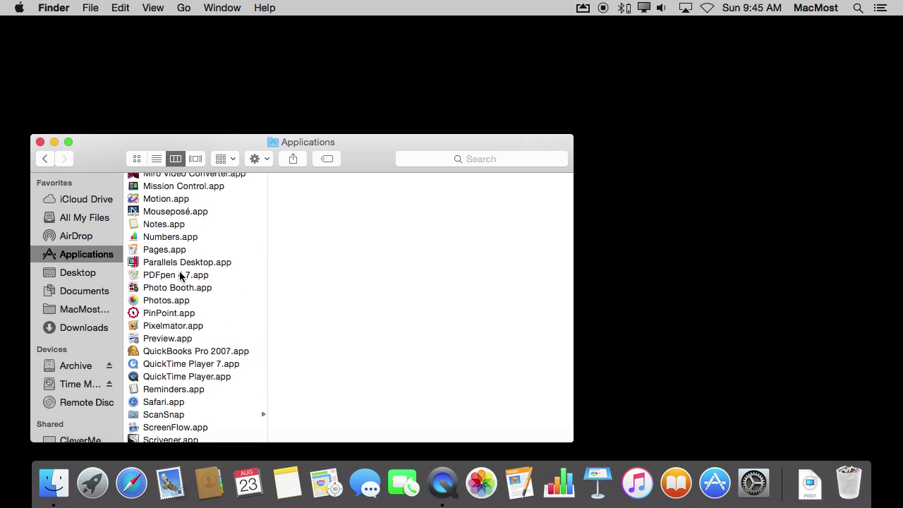
left_click(132, 303)
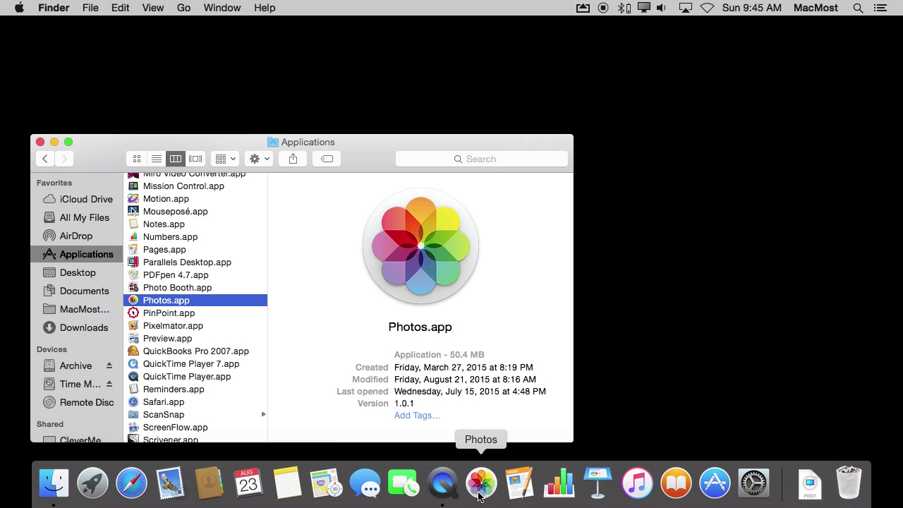
Step: Drag the Photos icon out of the Dock to remove it
left_click_drag(480, 496, 485, 74)
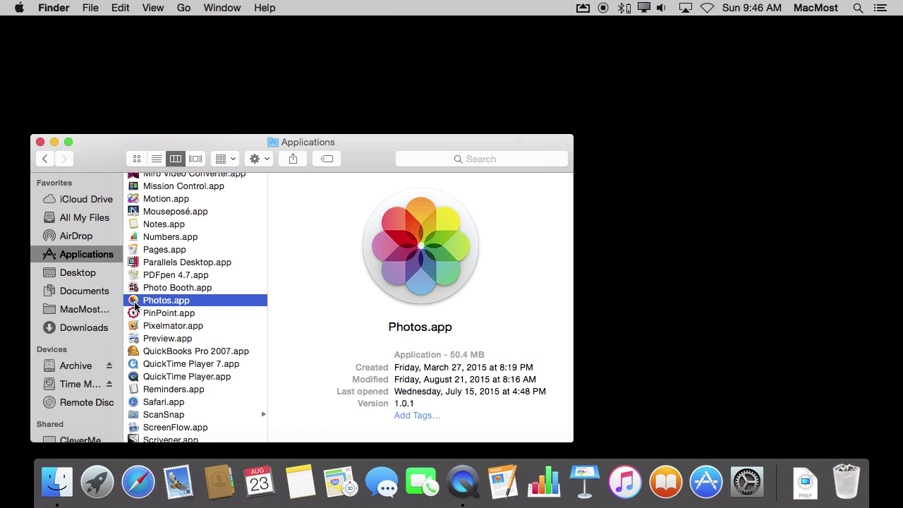
Step: Put Photos.app back in the Dock between Pages and Numbers, and add Motion as well
left_click_drag(134, 305, 520, 494)
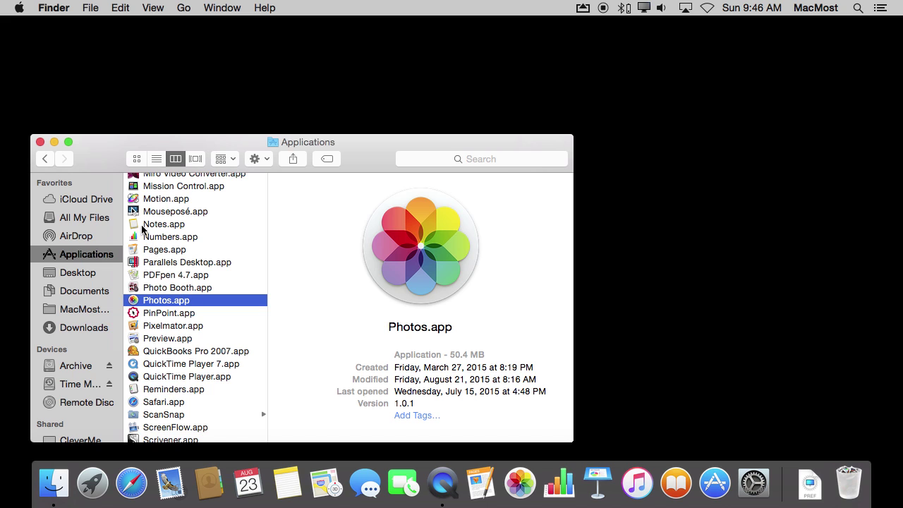
left_click_drag(134, 200, 542, 71)
Step: Launch Preview.app from Applications, then quit it from the Preview menu
double_click(145, 340)
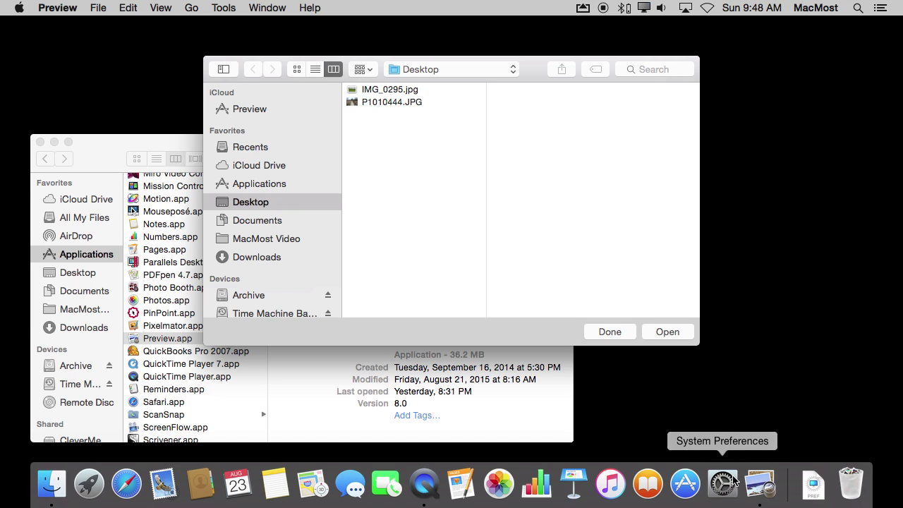
left_click_drag(57, 7, 100, 138)
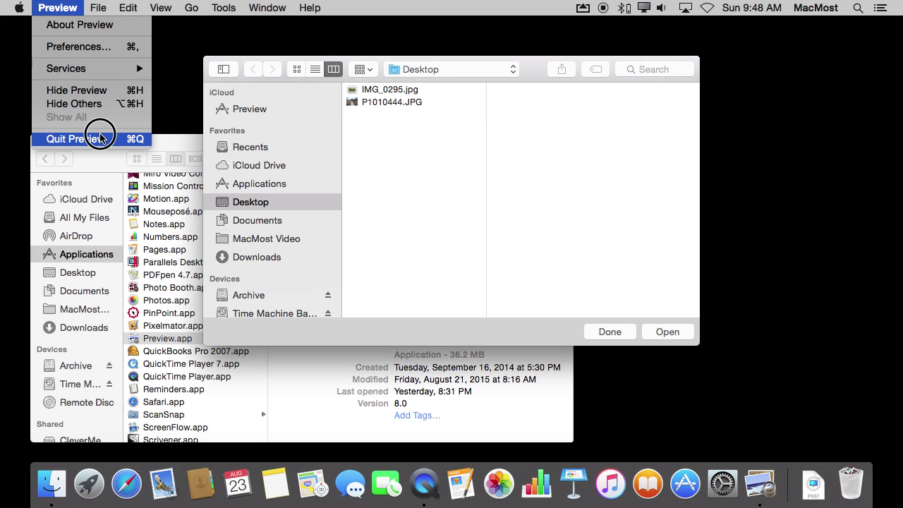
left_click_drag(100, 138, 103, 137)
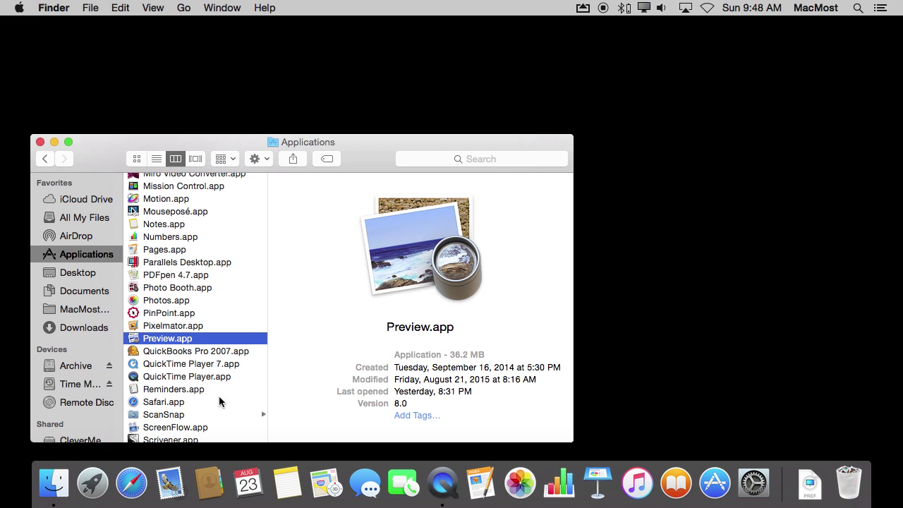
Step: Launch Preview, move its icon into the kept Dock apps, quit it, and place it after Notes
double_click(135, 339)
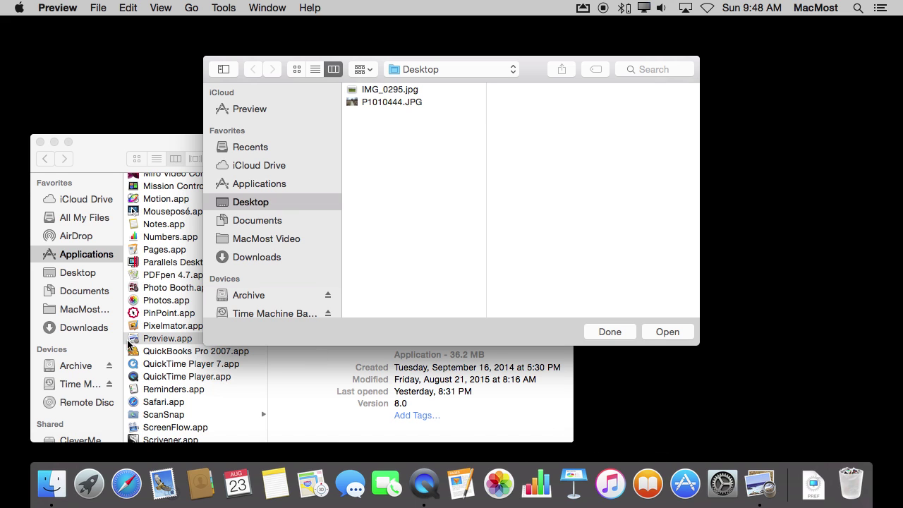
left_click_drag(129, 345, 134, 374)
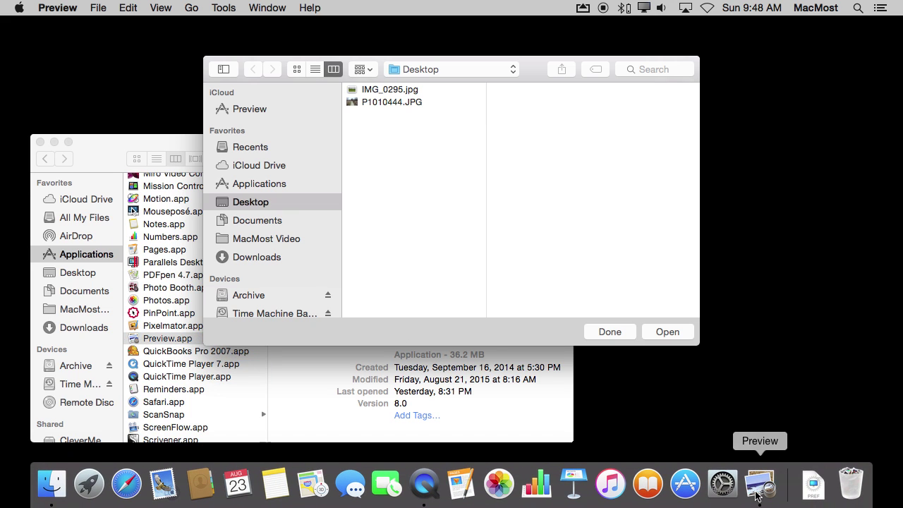
left_click_drag(762, 487, 561, 488)
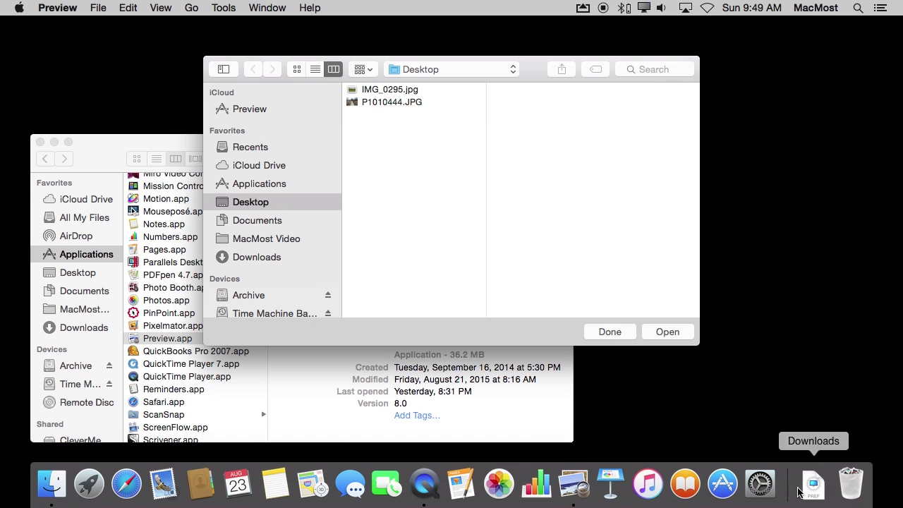
left_click(74, 9)
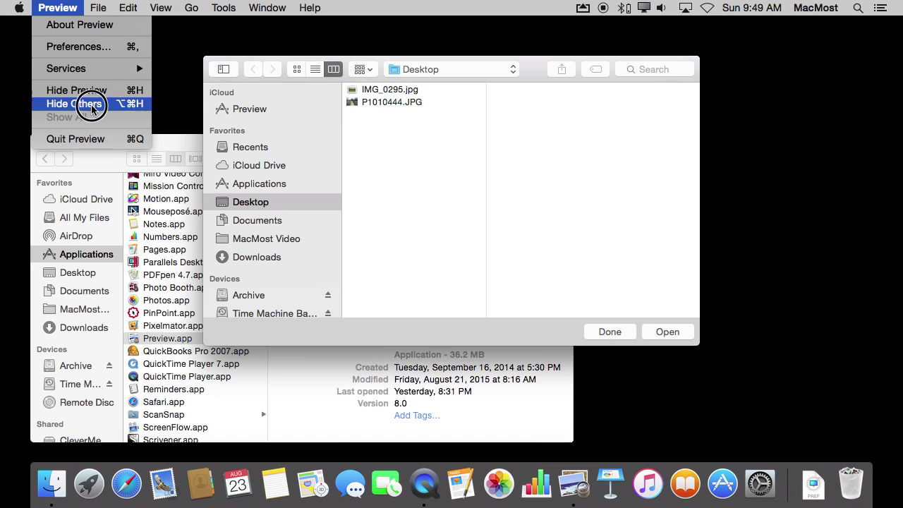
left_click(91, 137)
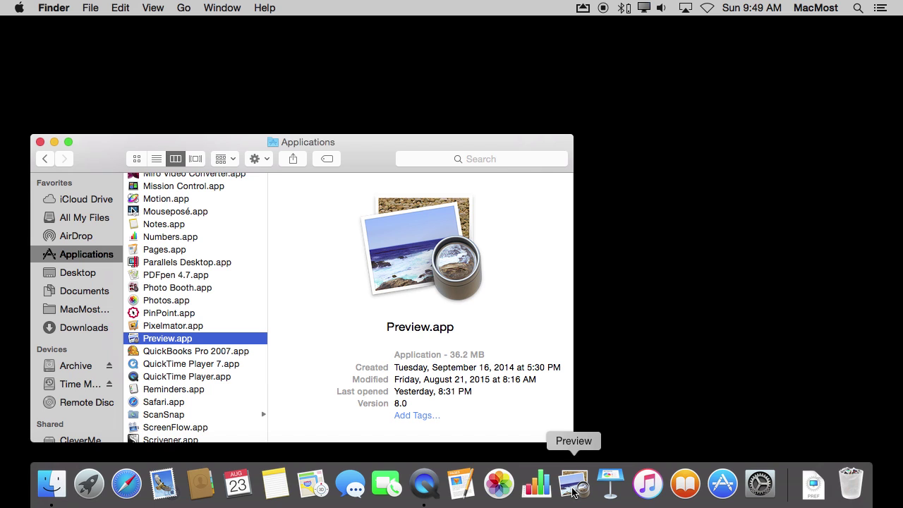
left_click_drag(573, 492, 253, 485)
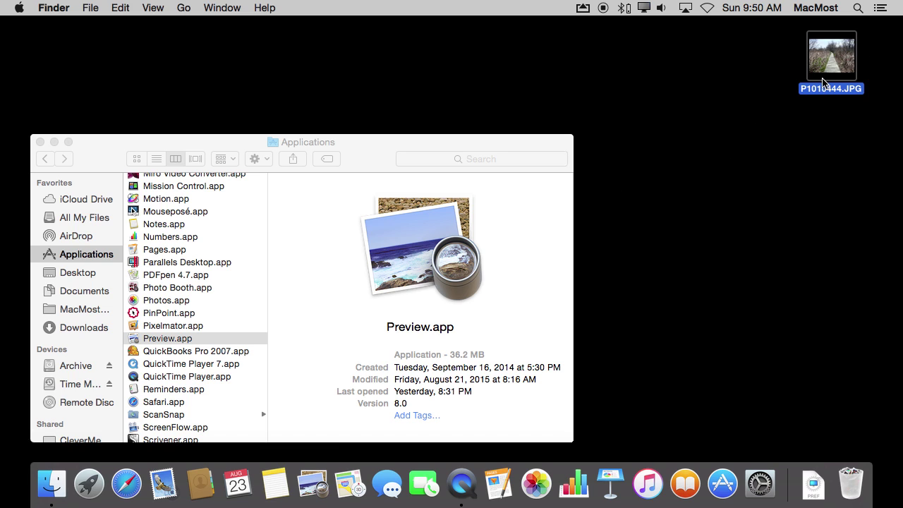
Step: Drop P1010444.JPG from the desktop onto Preview's Dock icon, close it, and reopen it the same way
left_click_drag(816, 74, 314, 482)
mouse_move(314, 481)
left_mouse_down()
mouse_move(236, 492)
mouse_move(314, 485)
left_mouse_up()
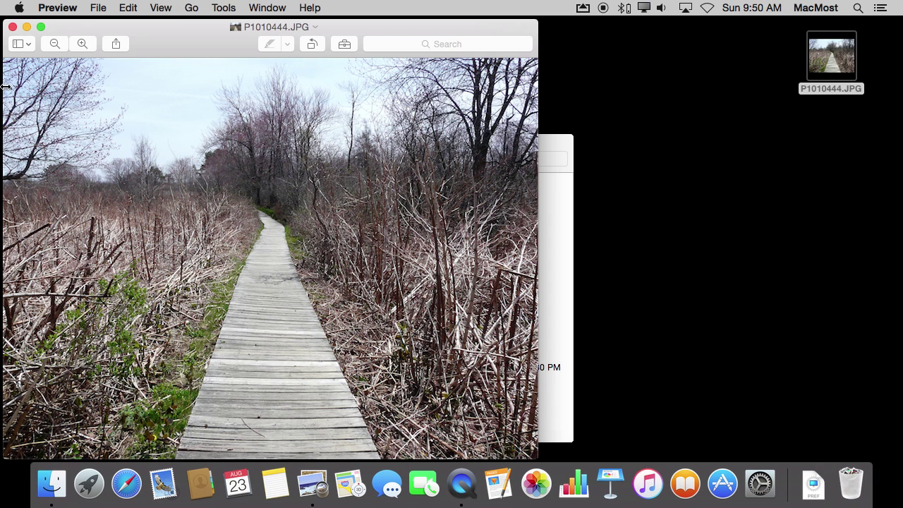
left_click(12, 27)
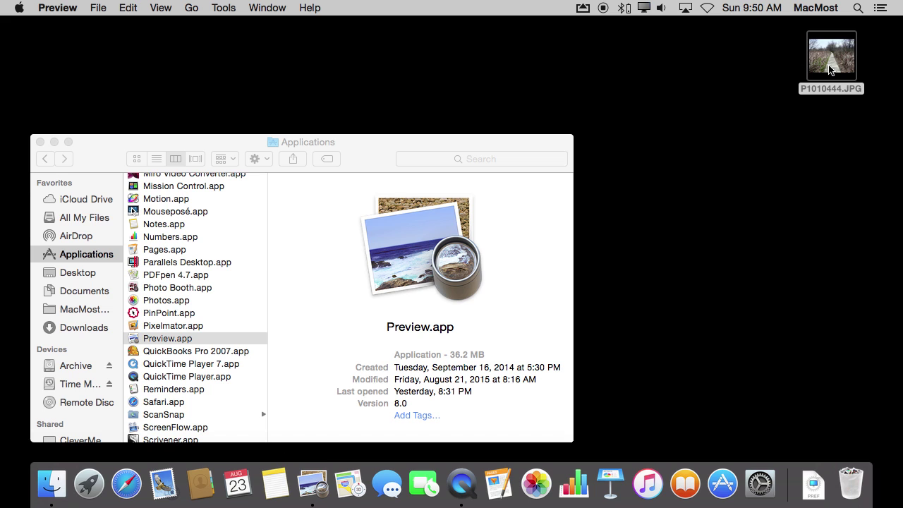
left_click_drag(841, 58, 320, 485)
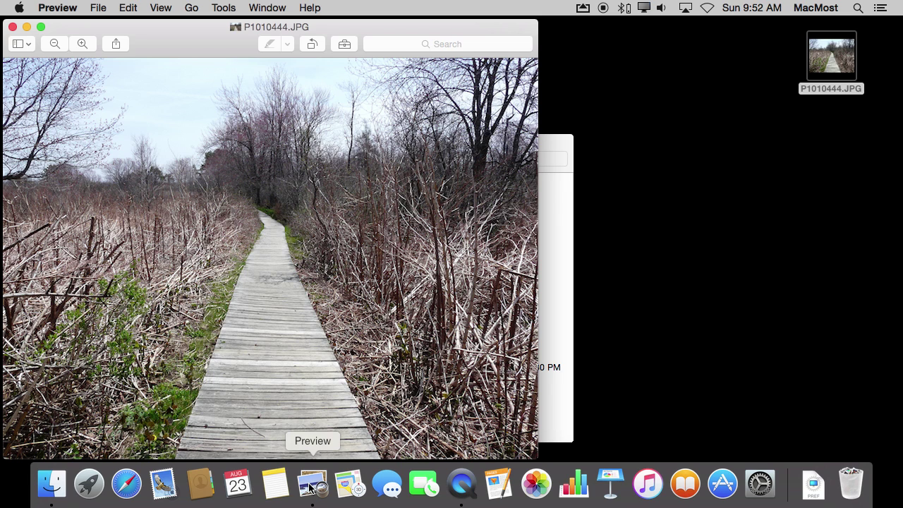
Step: From Preview's Dock menu, bring the P1010444.JPG window forward, then quit Preview
right_click(311, 487)
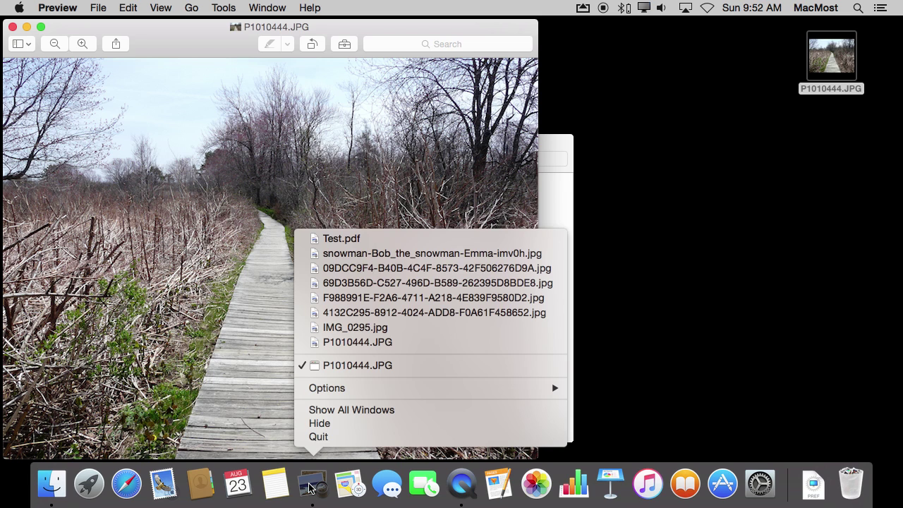
left_click(314, 372)
mouse_move(315, 392)
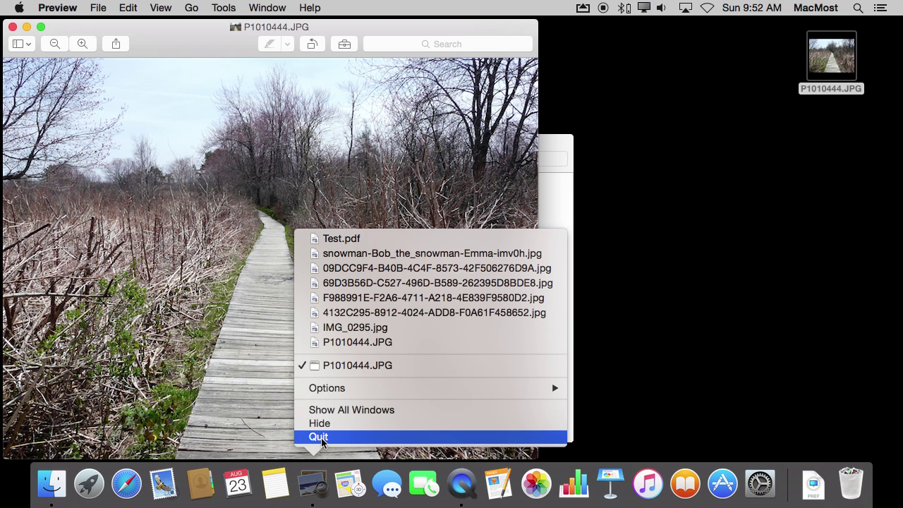
left_click(318, 437)
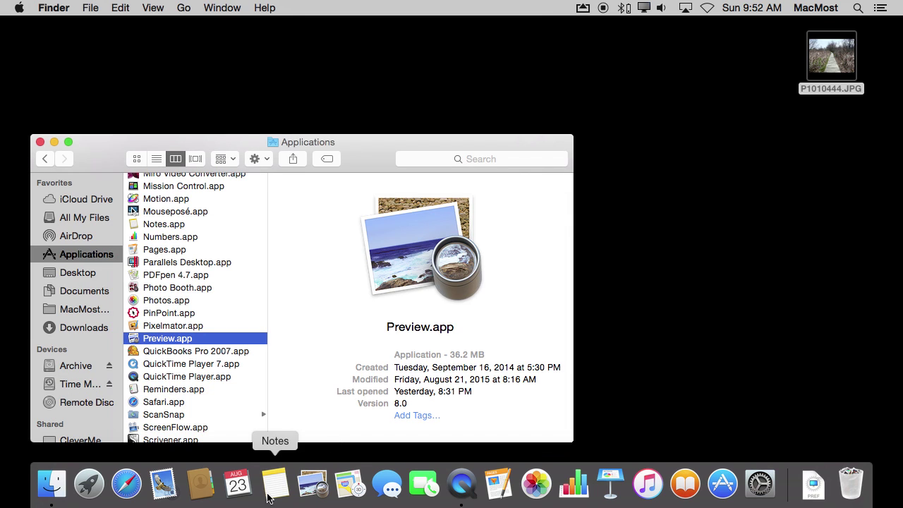
right_click(235, 490)
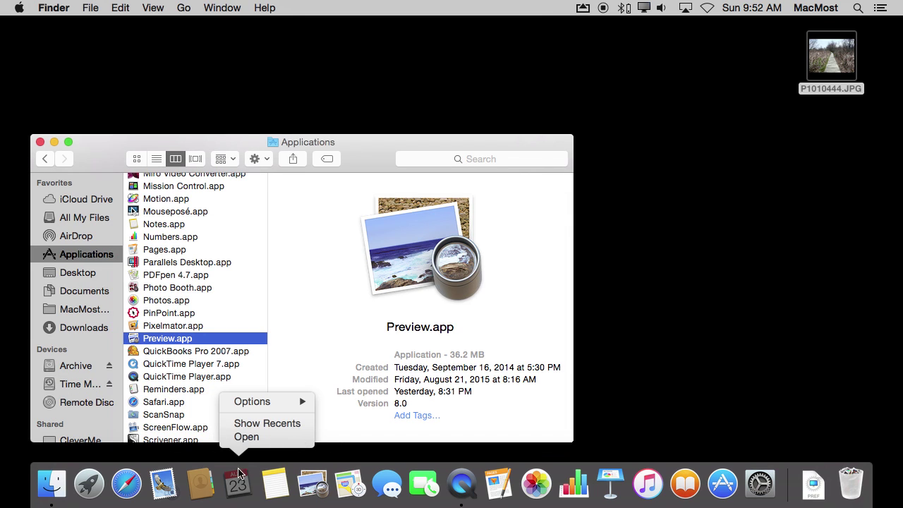
mouse_move(259, 405)
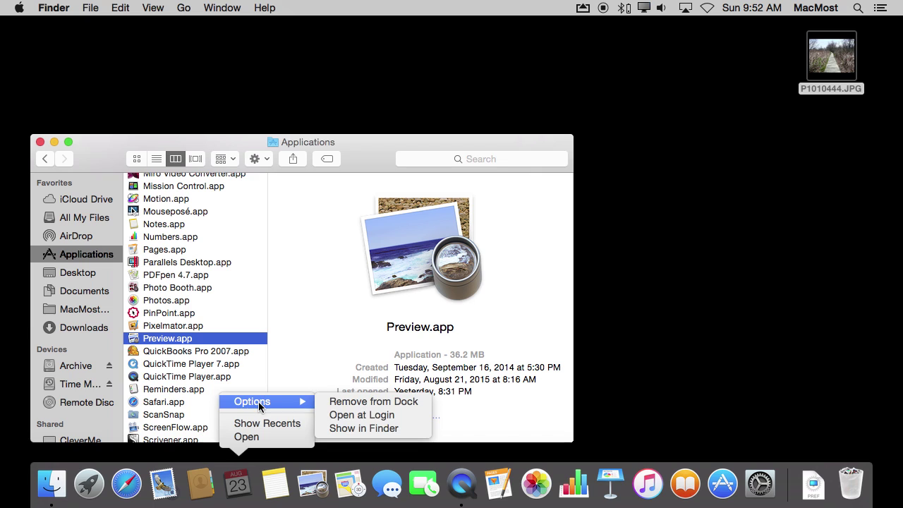
left_click(125, 492)
right_click(124, 491)
left_click(122, 492)
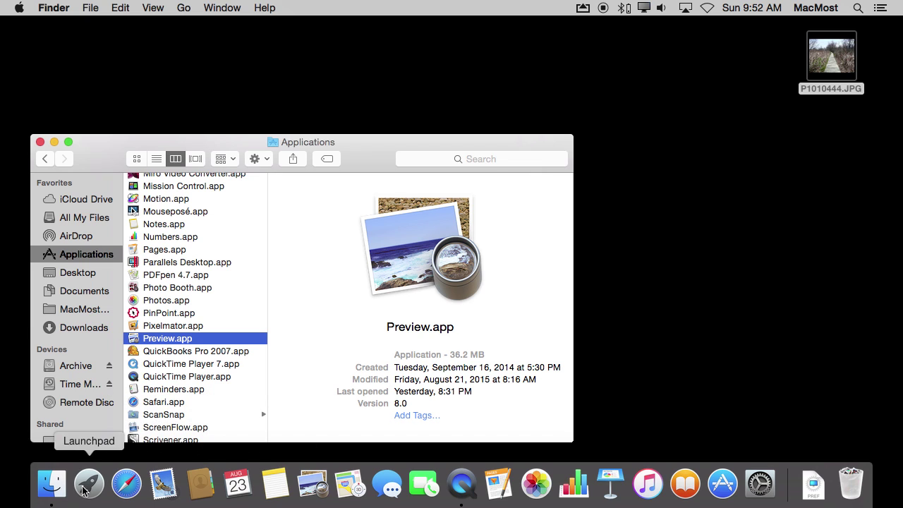
right_click(82, 490)
left_click(82, 490)
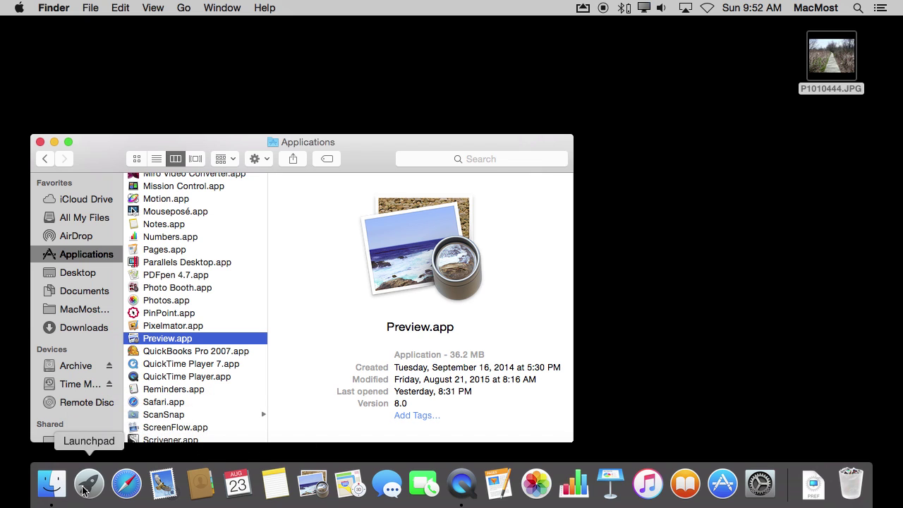
right_click(42, 484)
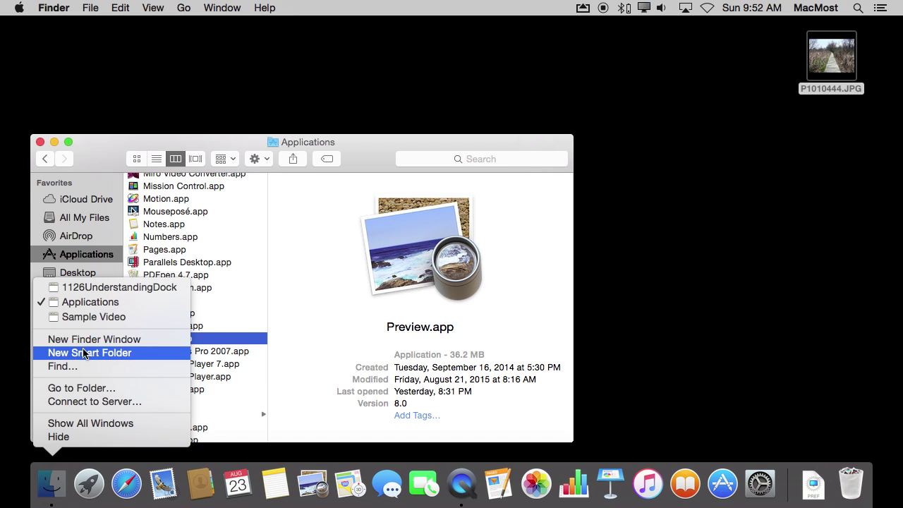
left_click(51, 492)
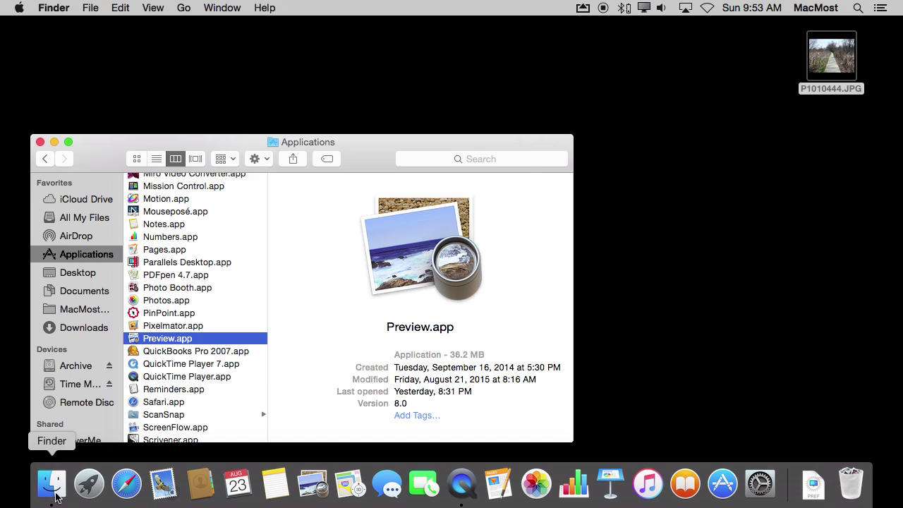